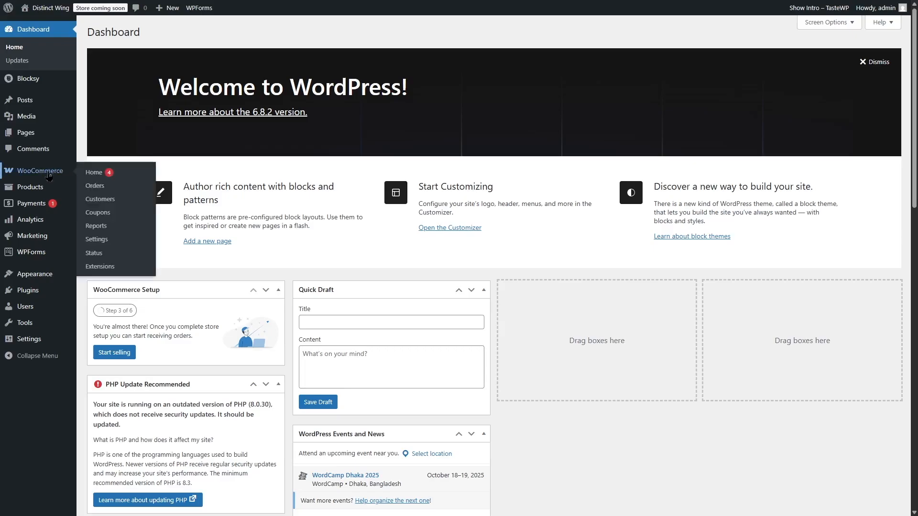
Step: Review the coupon options in the WooCommerce general settings and save the settings
{"action": "left_click", "coordinate": [97, 240]}
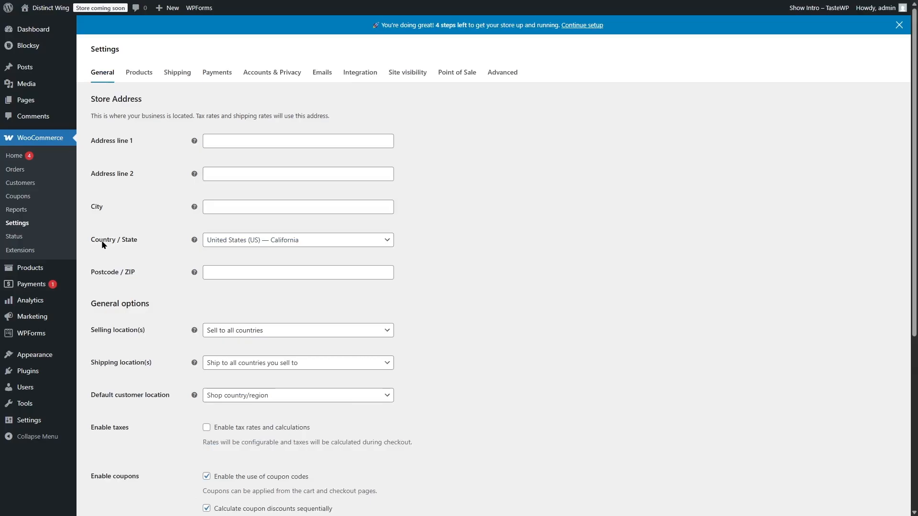
{"action": "scroll", "coordinate": [103, 244], "scroll_direction": "down", "scroll_amount": 2}
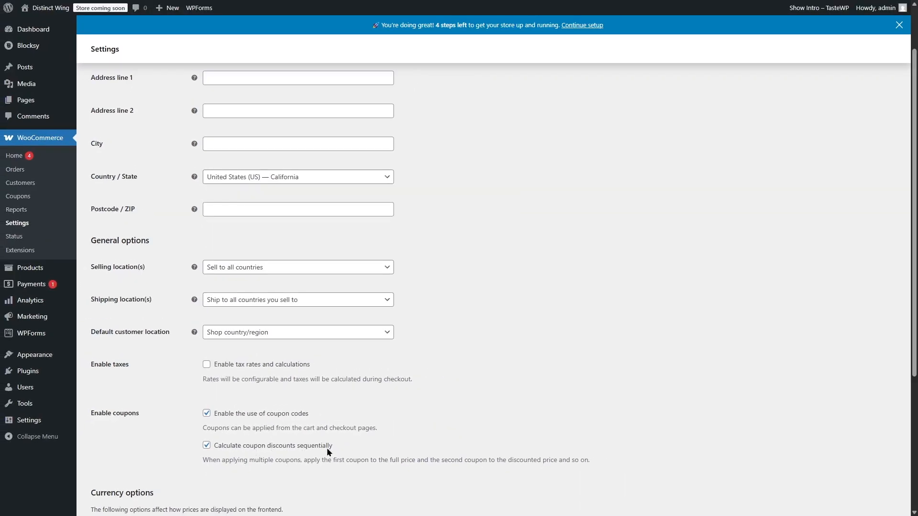
{"action": "scroll", "coordinate": [576, 319], "scroll_direction": "up", "scroll_amount": 1}
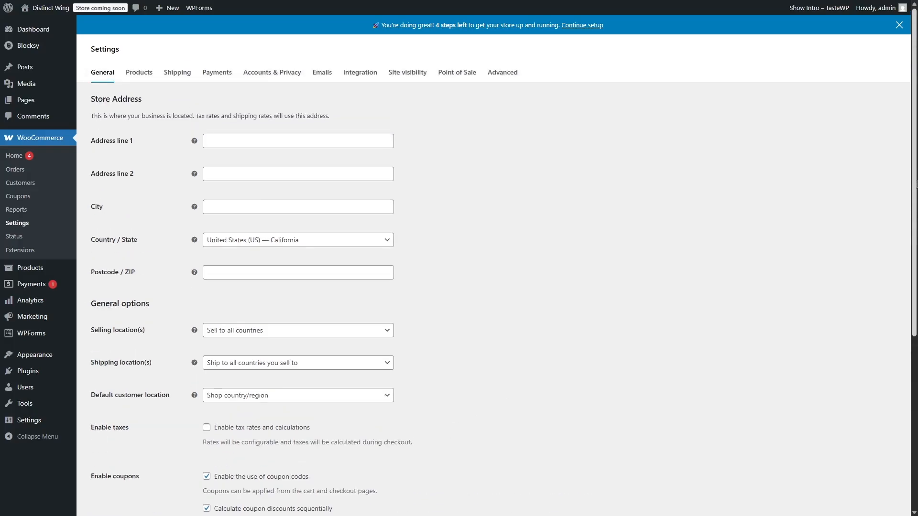
{"action": "scroll", "coordinate": [444, 377], "scroll_direction": "down", "scroll_amount": 2}
{"action": "scroll", "coordinate": [198, 397], "scroll_direction": "down", "scroll_amount": 3}
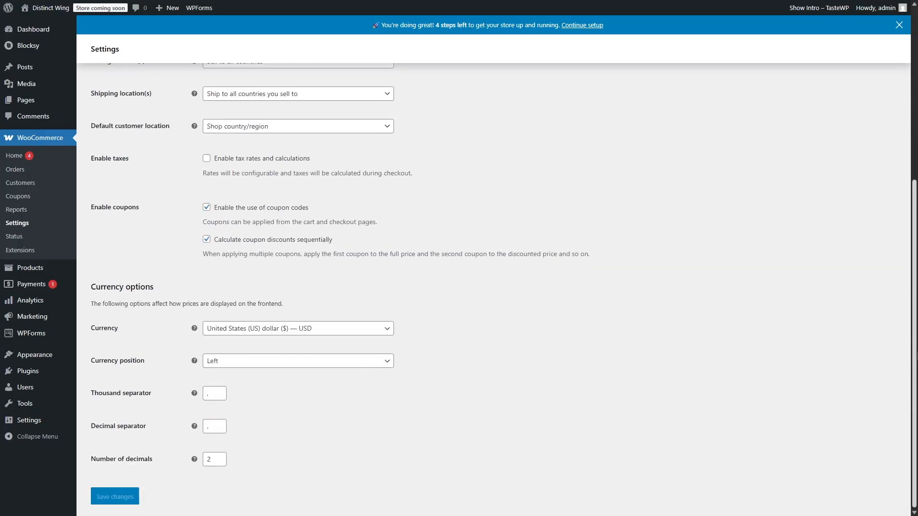
{"action": "left_click", "coordinate": [108, 500]}
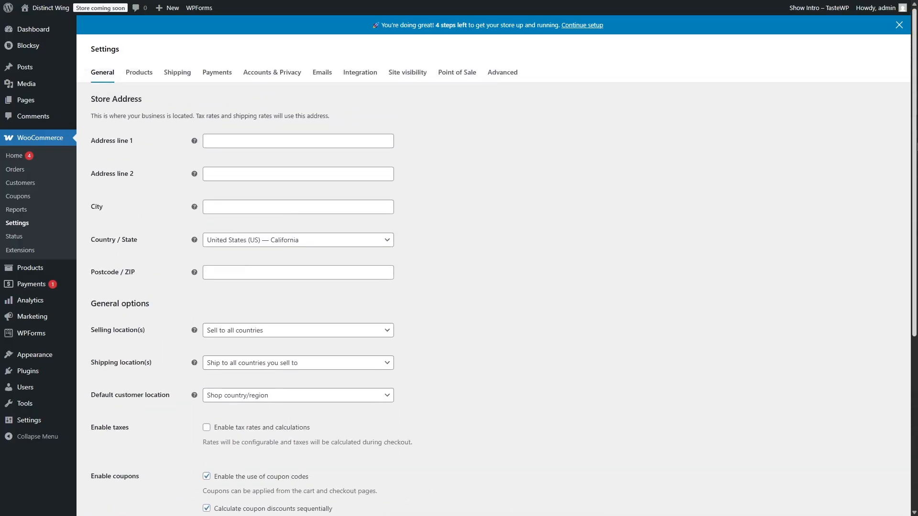
Step: Start a new coupon in the store and generate a random coupon code for it
{"action": "left_click", "coordinate": [22, 201]}
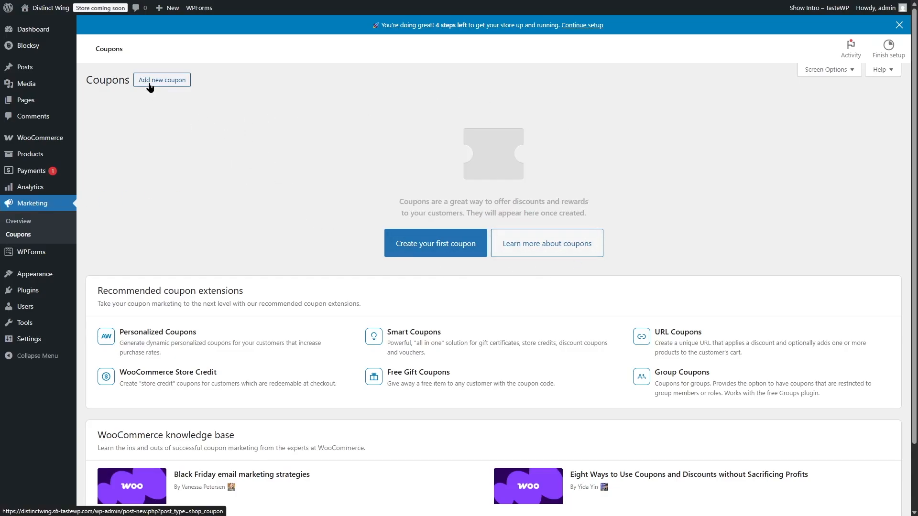
{"action": "left_click", "coordinate": [430, 237]}
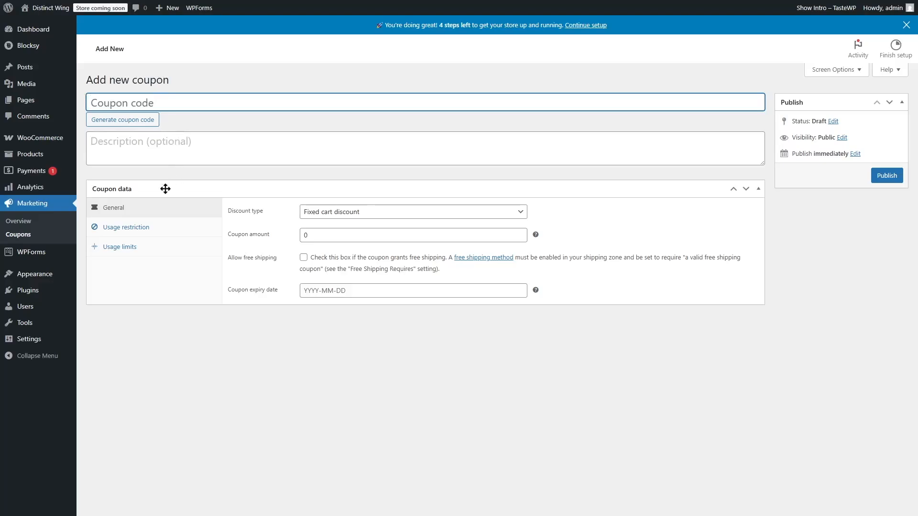
{"action": "left_click", "coordinate": [132, 122]}
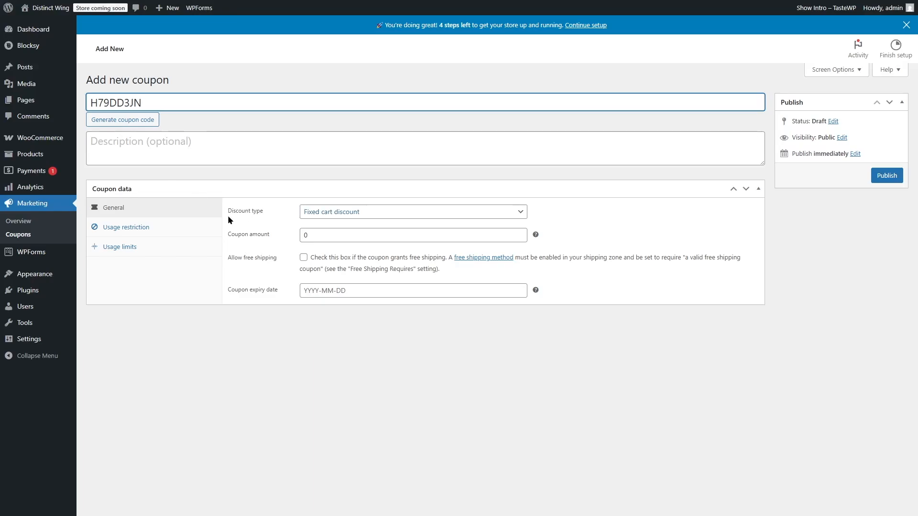
Step: Make the coupon a fixed cart discount with an amount of 20 and an expiry date of 2025-10-02
{"action": "left_click", "coordinate": [520, 213]}
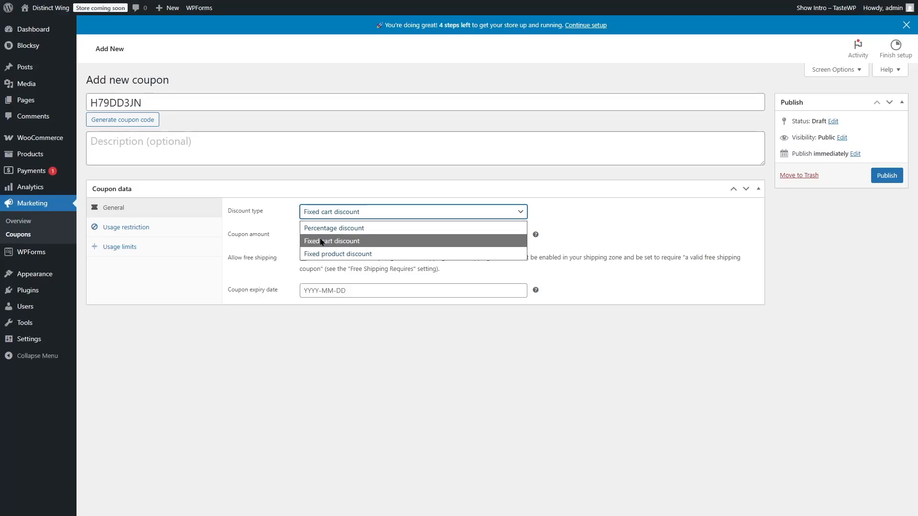
{"action": "left_click", "coordinate": [358, 243]}
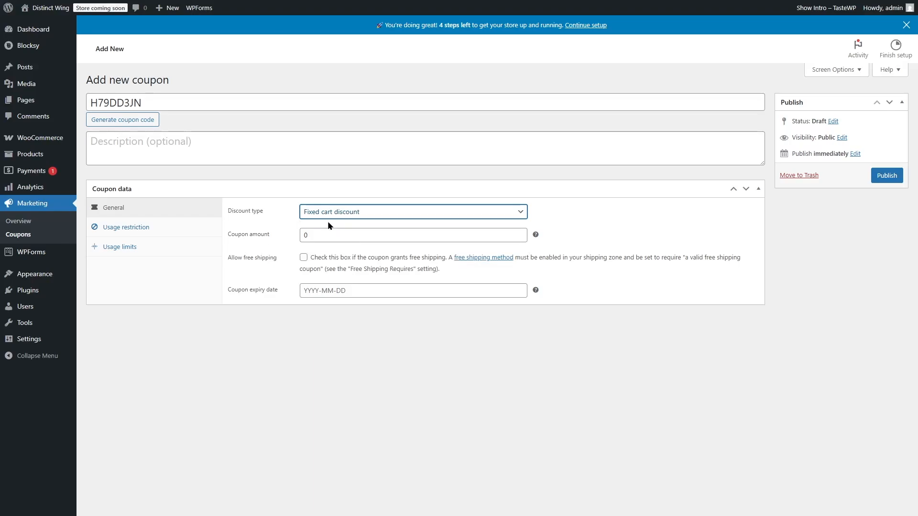
{"action": "key", "text": "Tab"}
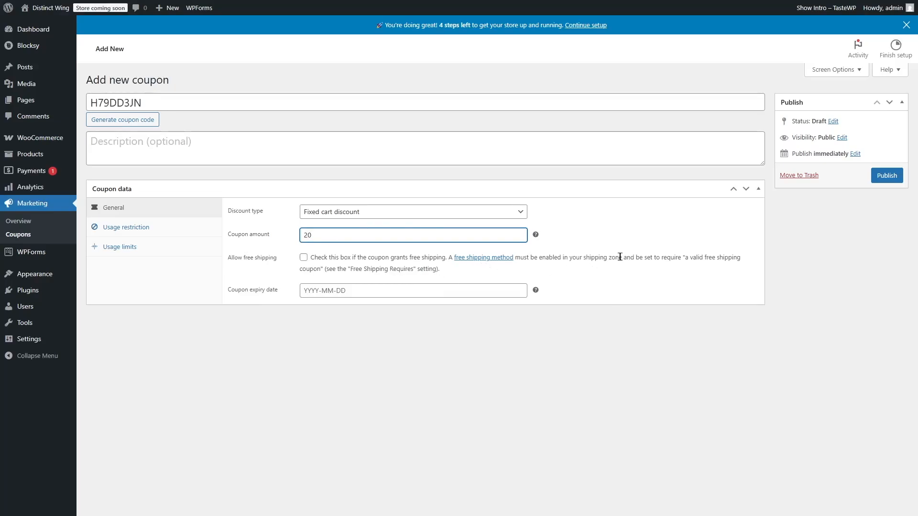
{"action": "left_click", "coordinate": [320, 290]}
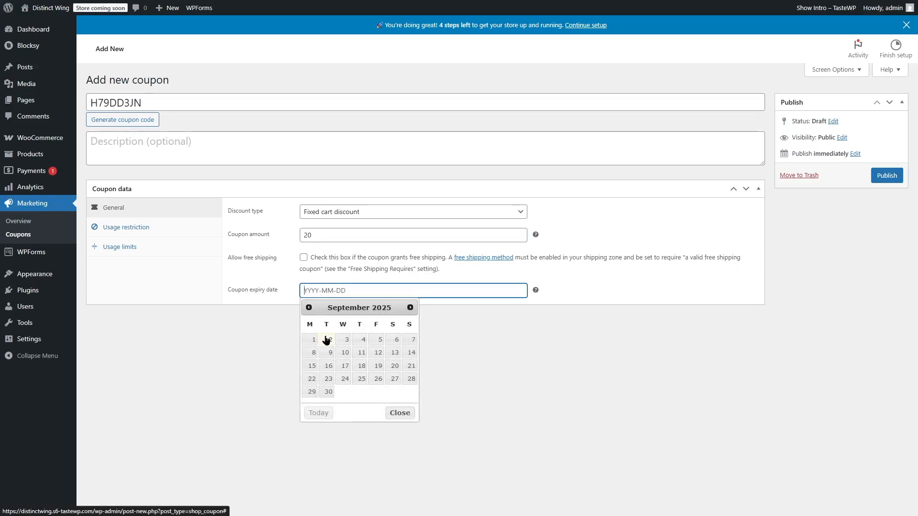
{"action": "left_click", "coordinate": [410, 307]}
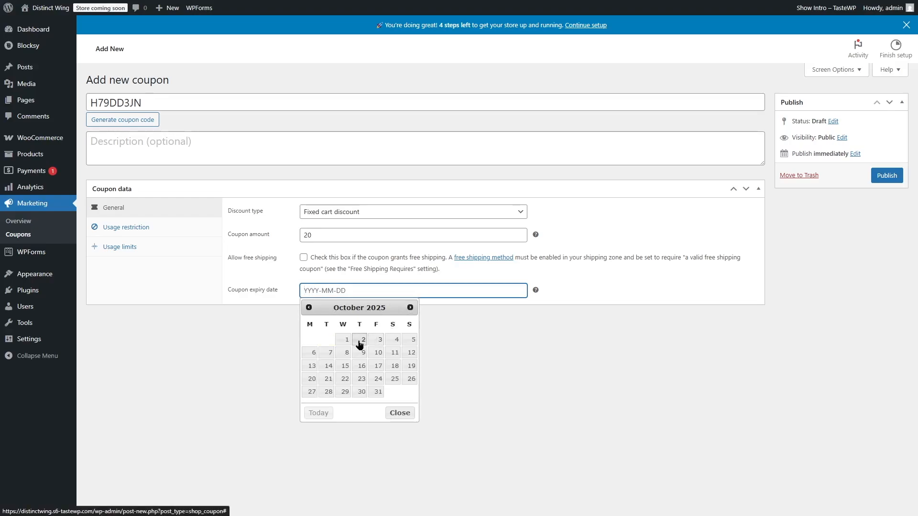
{"action": "left_click", "coordinate": [361, 339]}
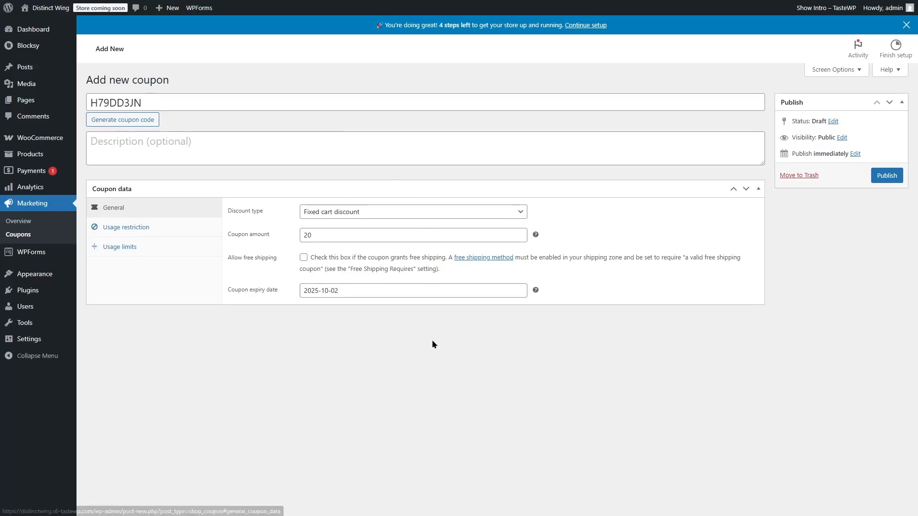
Step: Restrict the coupon's usage to a minimum spend of 100 and to individual use only
{"action": "left_click", "coordinate": [122, 232]}
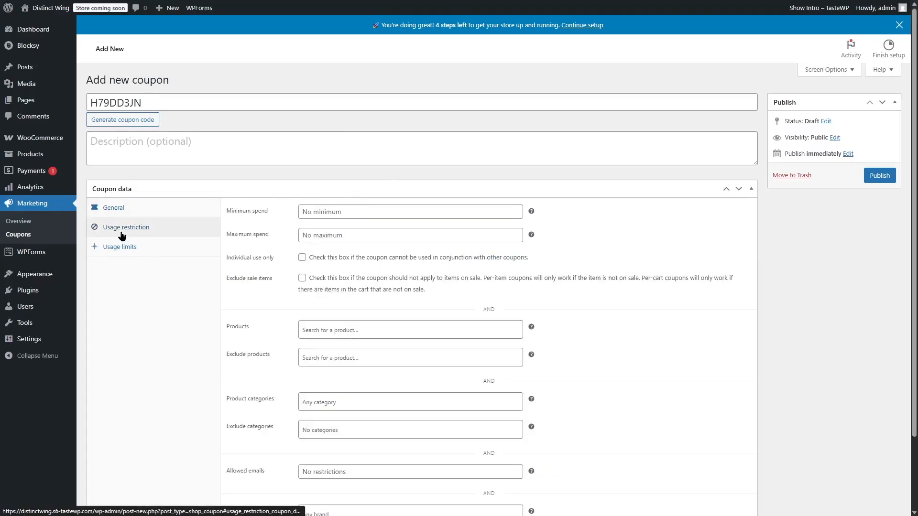
{"action": "scroll", "coordinate": [913, 263], "scroll_direction": "down", "scroll_amount": 2}
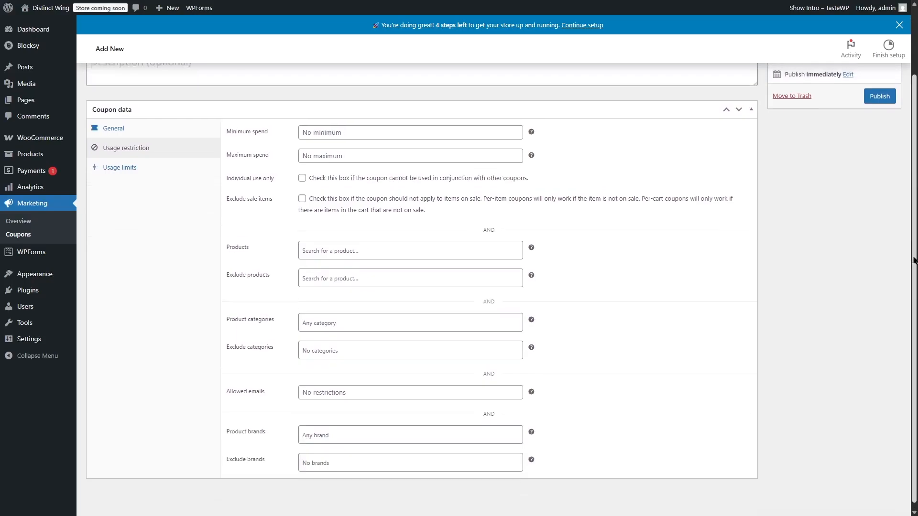
{"action": "scroll", "coordinate": [913, 263], "scroll_direction": "up", "scroll_amount": 2}
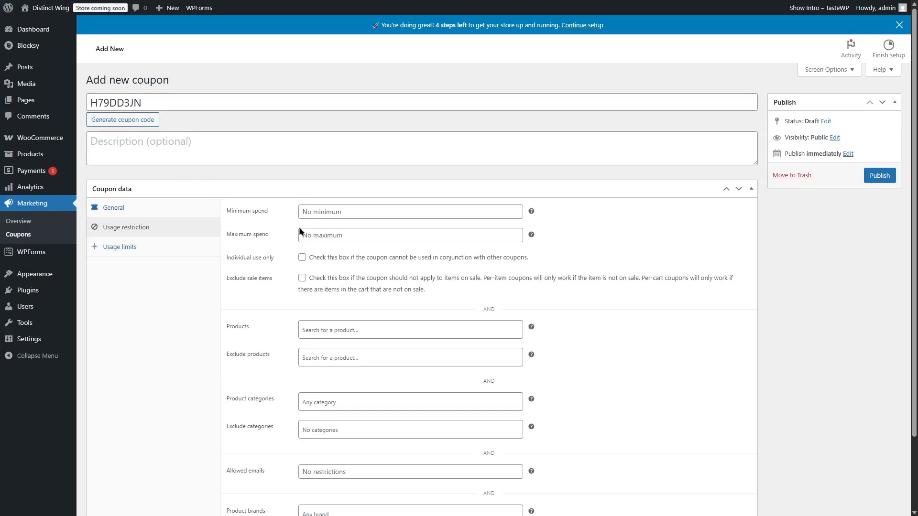
{"action": "left_click", "coordinate": [335, 214]}
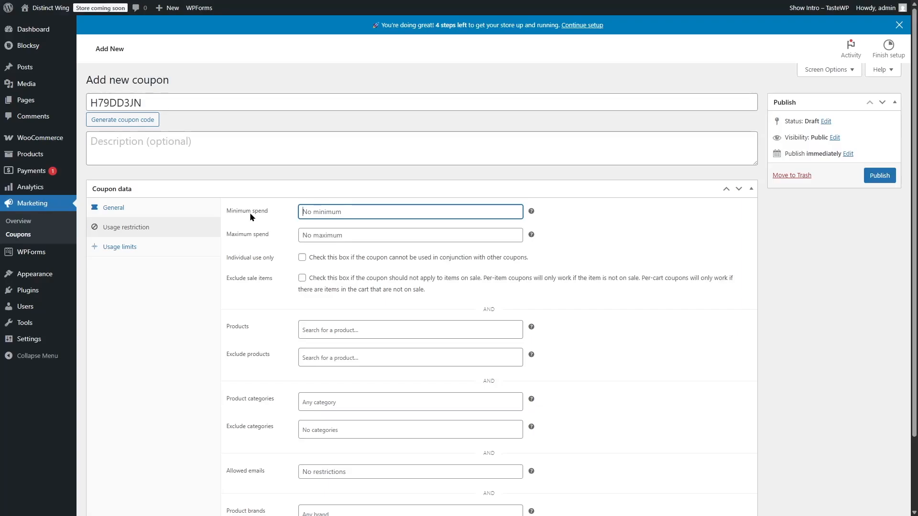
{"action": "type", "text": "100"}
{"action": "left_click", "coordinate": [297, 262]}
{"action": "left_click", "coordinate": [292, 259]}
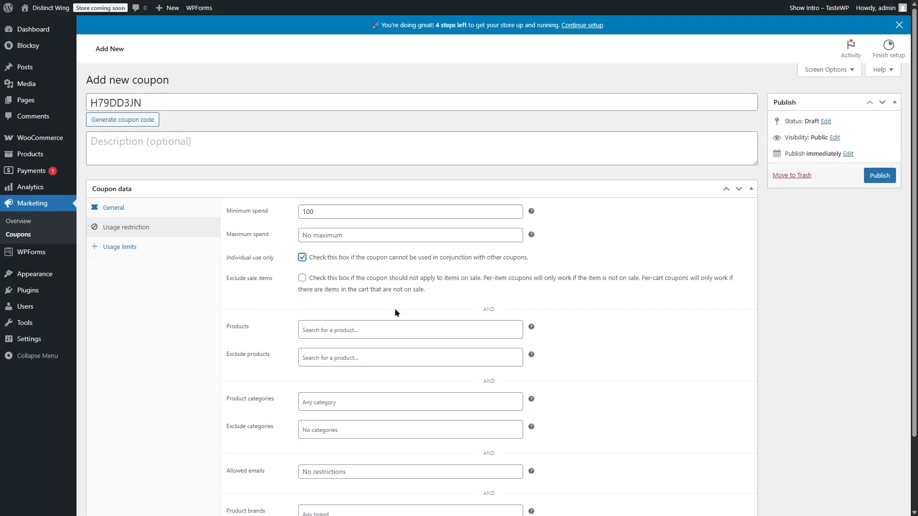
{"action": "left_click", "coordinate": [301, 278]}
{"action": "left_click", "coordinate": [251, 305]}
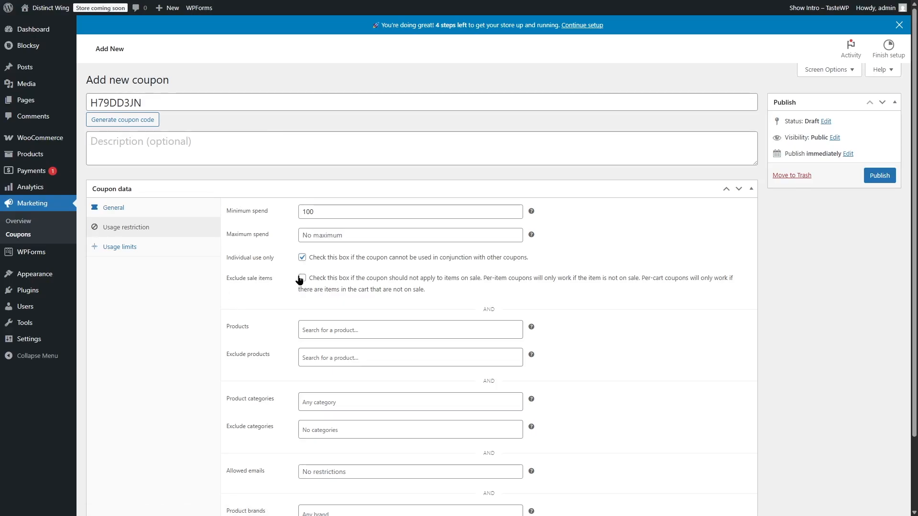
Step: Search the coupon's product restriction for "cha" and examine the choices for excluded products and product categories
{"action": "scroll", "coordinate": [512, 419], "scroll_direction": "down", "scroll_amount": 2}
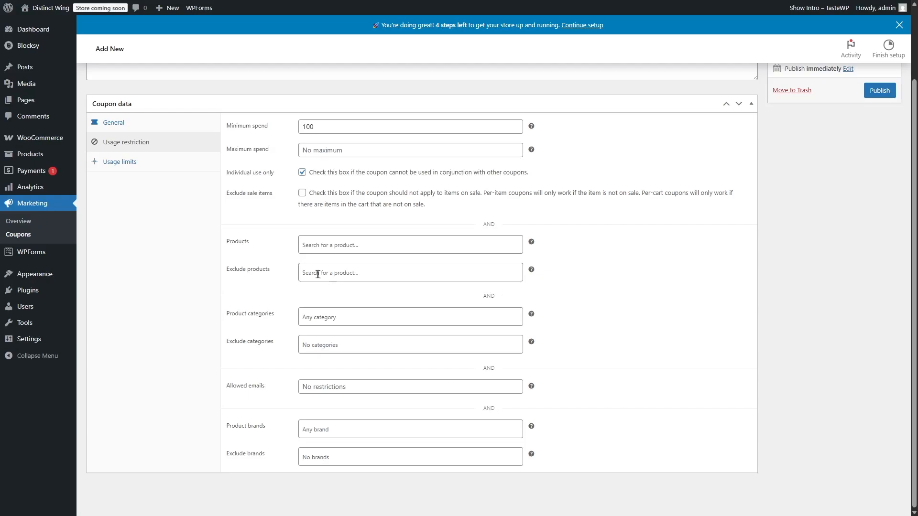
{"action": "left_click", "coordinate": [317, 244]}
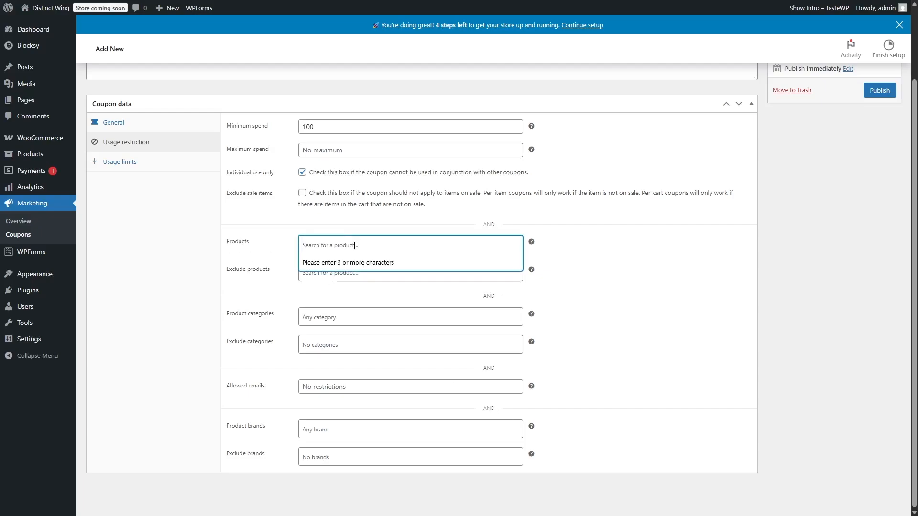
{"action": "type", "text": "cha"}
{"action": "mouse_move", "coordinate": [519, 274]}
{"action": "left_mouse_down"}
{"action": "mouse_move", "coordinate": [521, 291]}
{"action": "mouse_move", "coordinate": [520, 269]}
{"action": "left_mouse_up"}
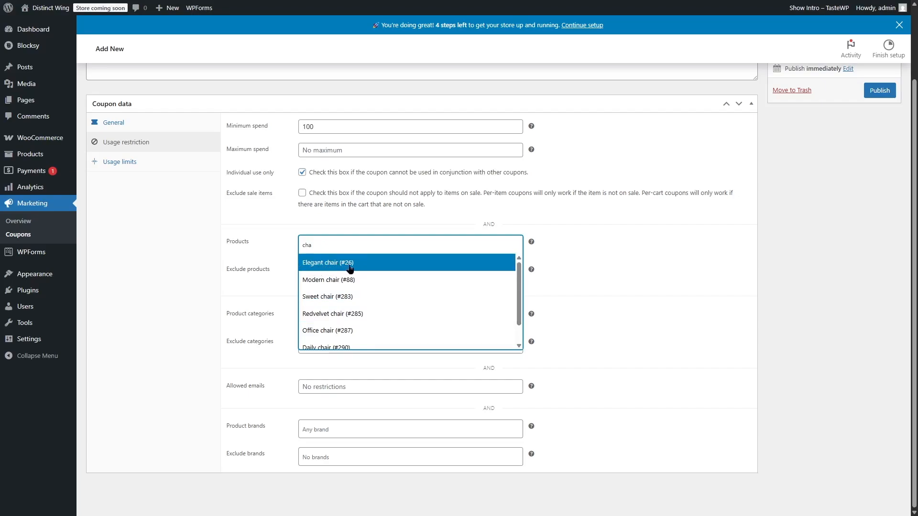
{"action": "key", "text": "Escape"}
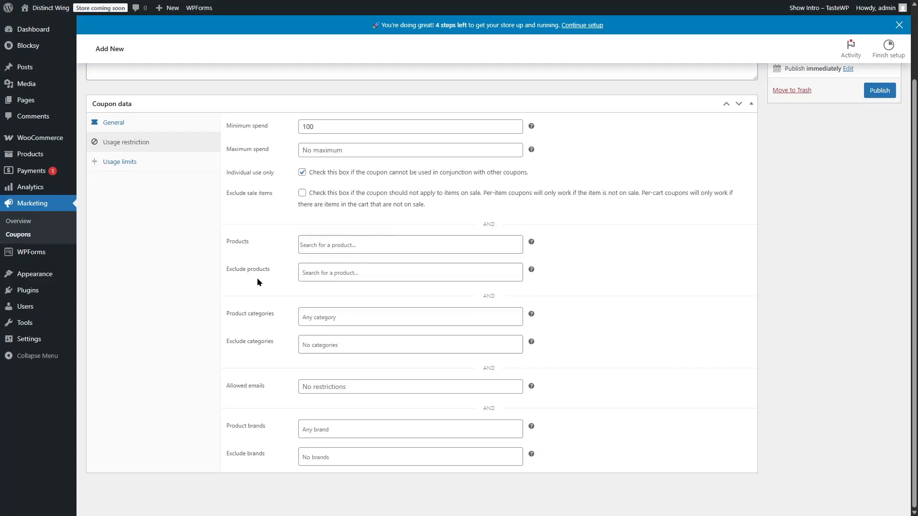
{"action": "left_click", "coordinate": [345, 276]}
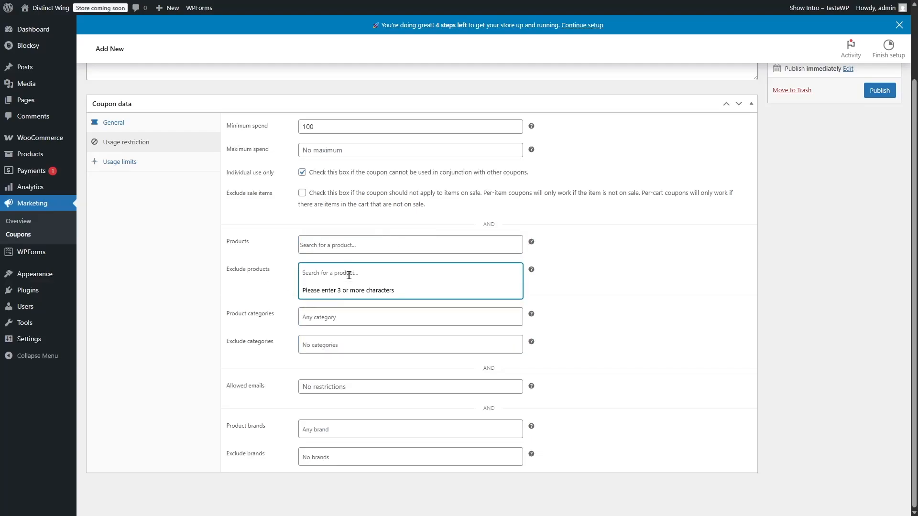
{"action": "left_click", "coordinate": [647, 265]}
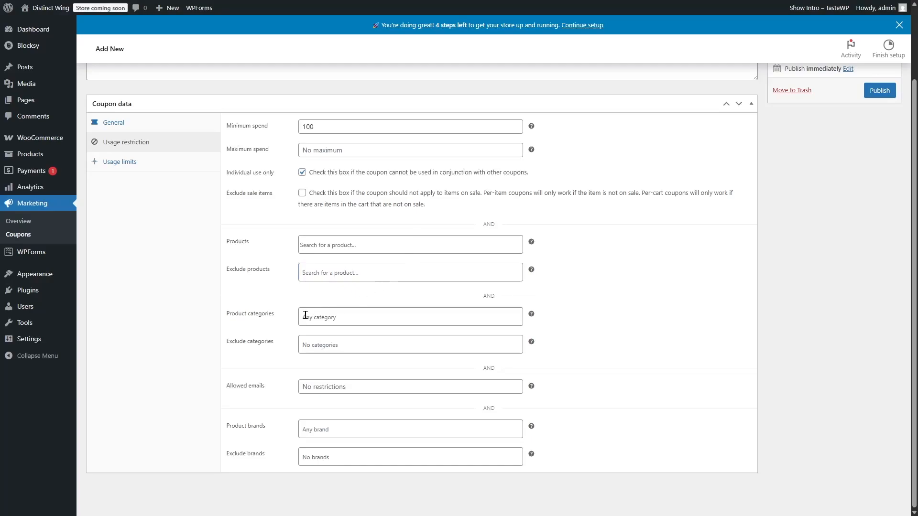
{"action": "left_click", "coordinate": [327, 311]}
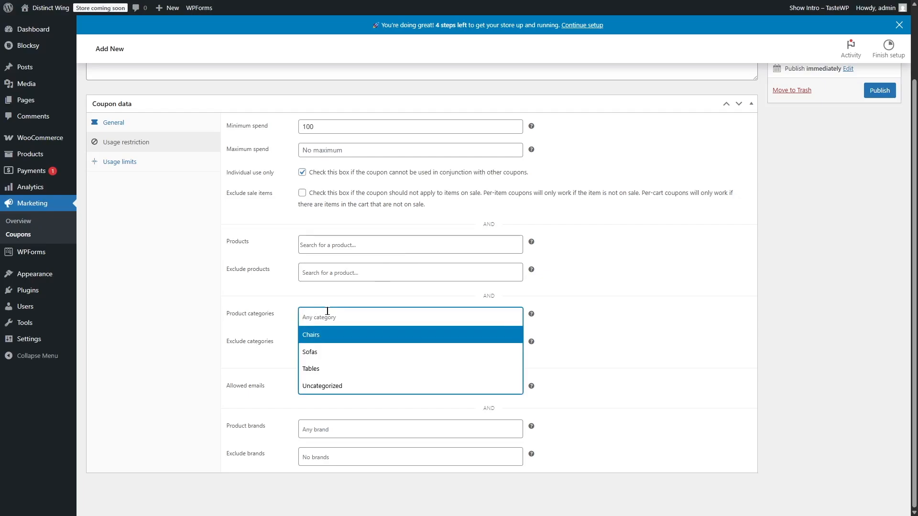
{"action": "left_click", "coordinate": [182, 331]}
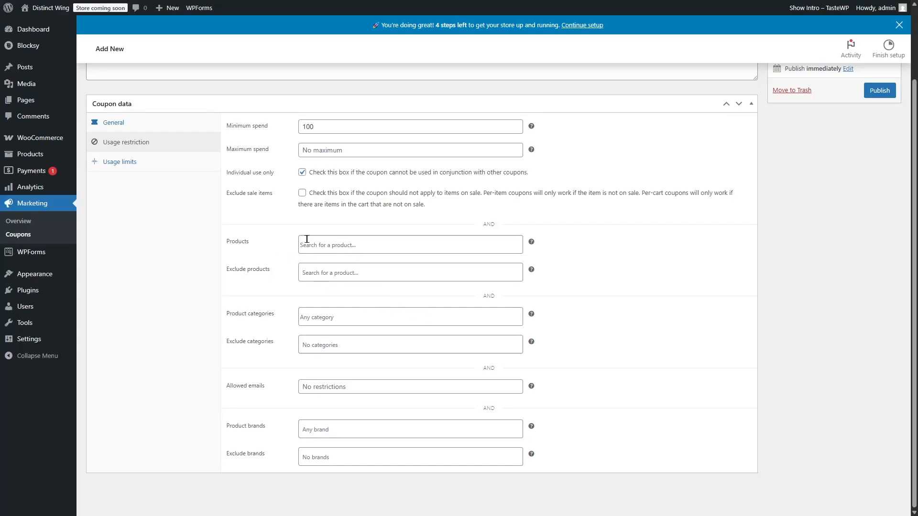
Step: Limit the coupon to the Tables product category and exclude the Chairs, Sofas and Uncategorized categories
{"action": "left_click", "coordinate": [338, 316]}
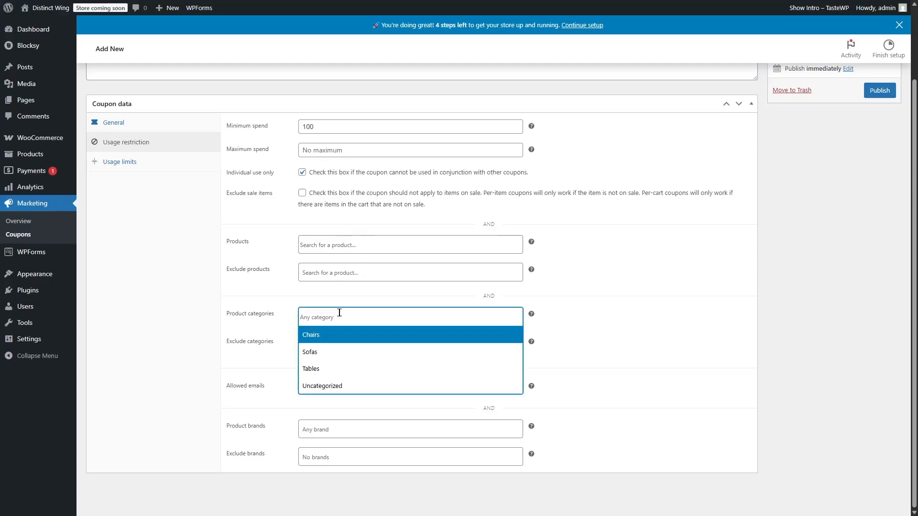
{"action": "left_click", "coordinate": [333, 370]}
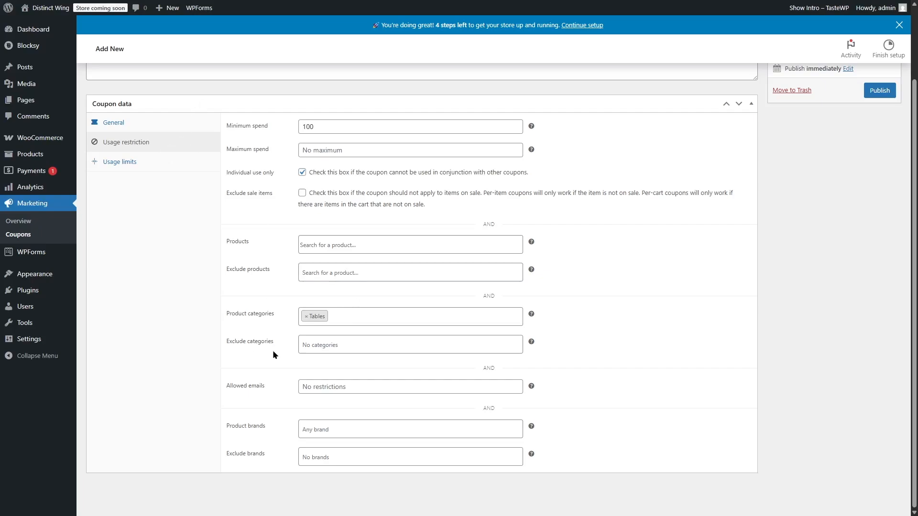
{"action": "left_click", "coordinate": [337, 346]}
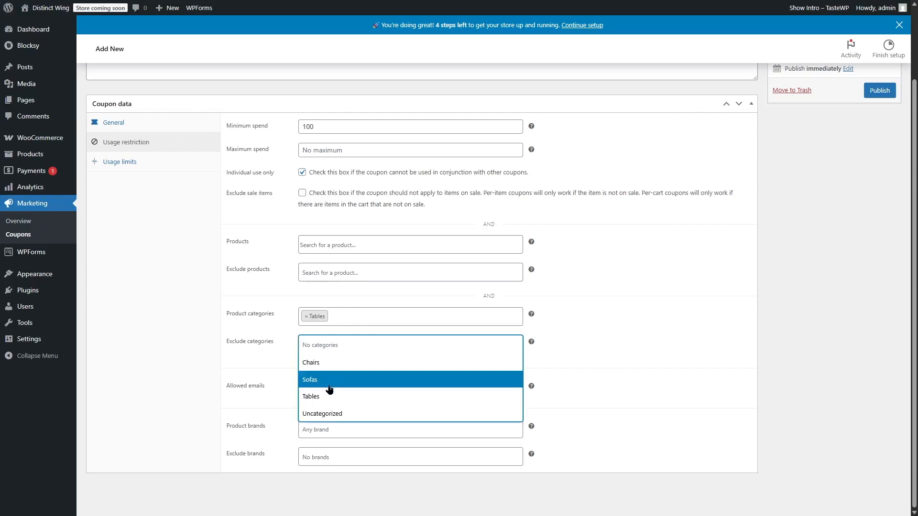
{"action": "left_click", "coordinate": [330, 362]}
{"action": "left_click", "coordinate": [347, 348]}
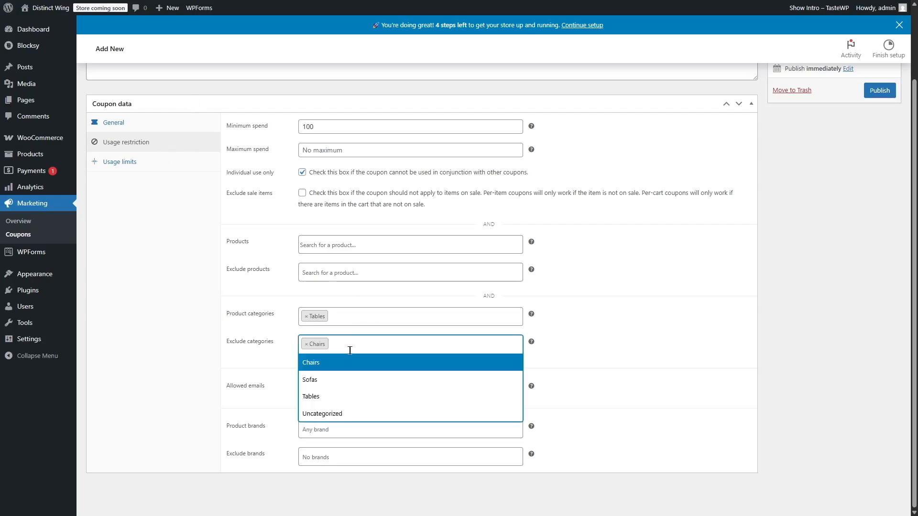
{"action": "left_click", "coordinate": [337, 382]}
{"action": "left_click", "coordinate": [361, 343]}
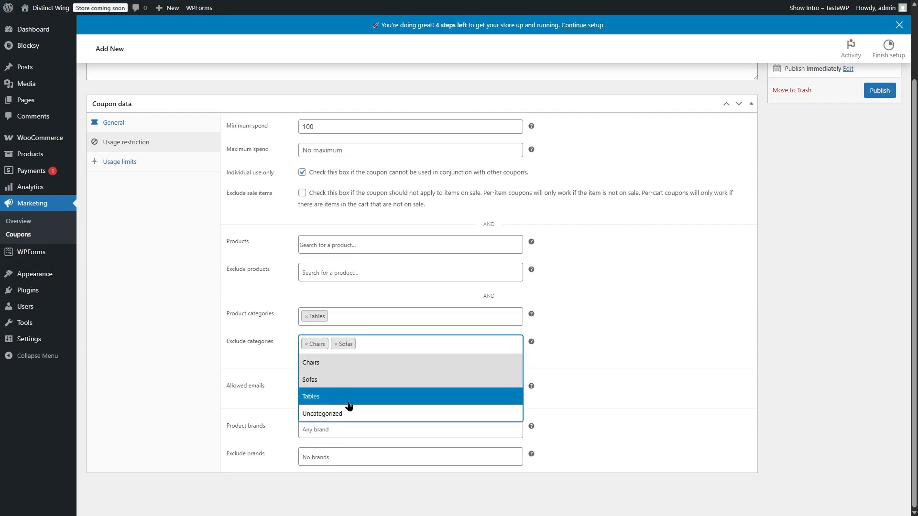
{"action": "left_click", "coordinate": [309, 414]}
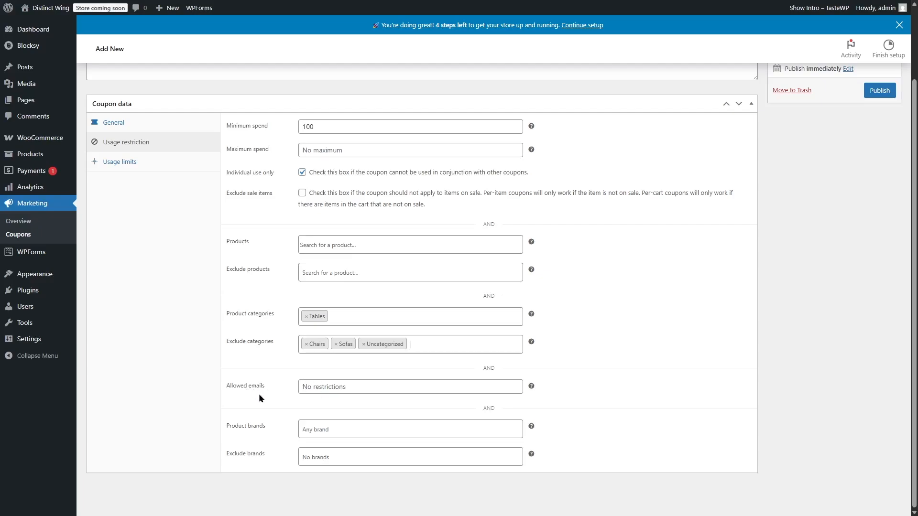
{"action": "mouse_move", "coordinate": [532, 387]}
{"action": "left_click", "coordinate": [459, 344]}
{"action": "scroll", "coordinate": [572, 344], "scroll_direction": "up", "scroll_amount": 2}
{"action": "scroll", "coordinate": [206, 461], "scroll_direction": "down", "scroll_amount": 2}
{"action": "scroll", "coordinate": [586, 337], "scroll_direction": "up", "scroll_amount": 2}
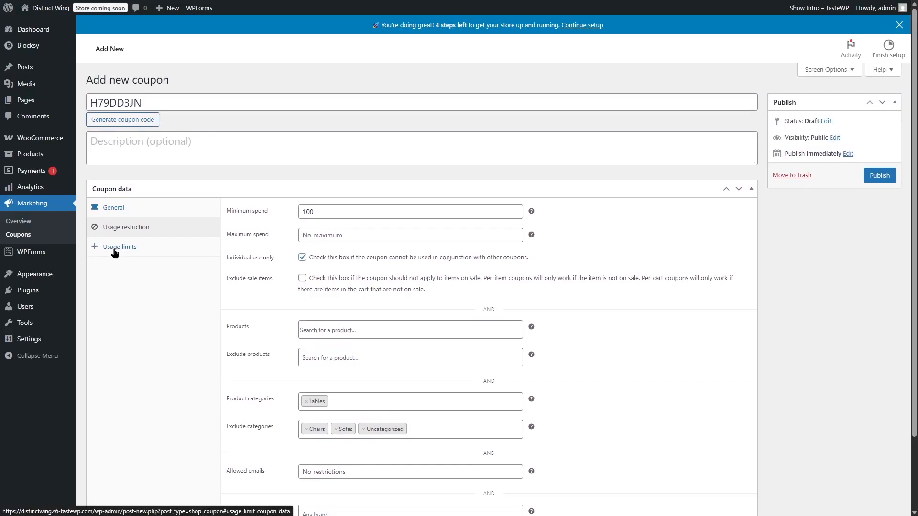
Step: Set the coupon's usage limits to 25 uses per coupon and 1 use per user
{"action": "left_click", "coordinate": [114, 252]}
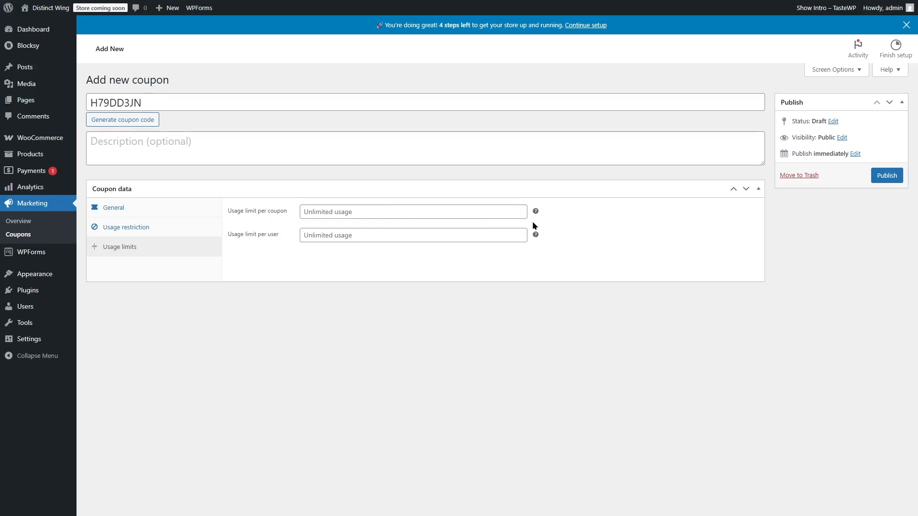
{"action": "mouse_move", "coordinate": [537, 211]}
{"action": "left_click", "coordinate": [354, 212]}
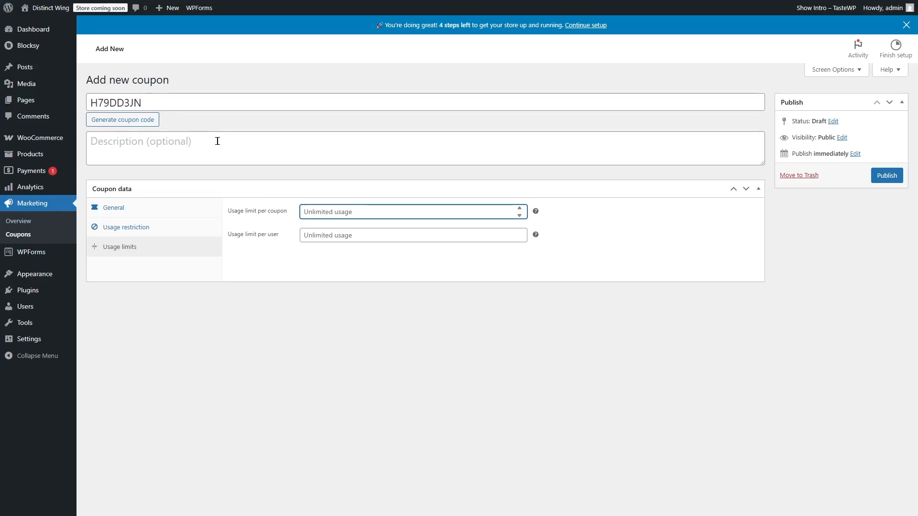
{"action": "type", "text": "2"}
{"action": "left_click", "coordinate": [307, 314]}
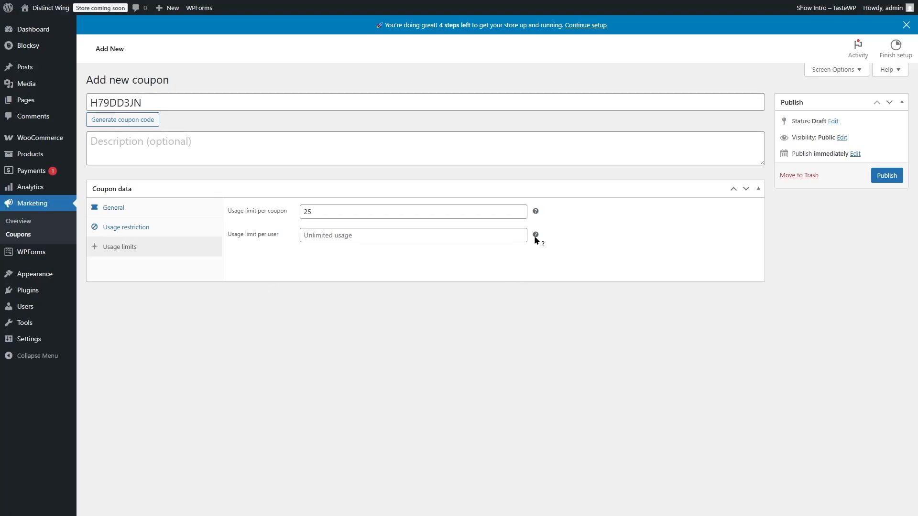
{"action": "mouse_move", "coordinate": [536, 237]}
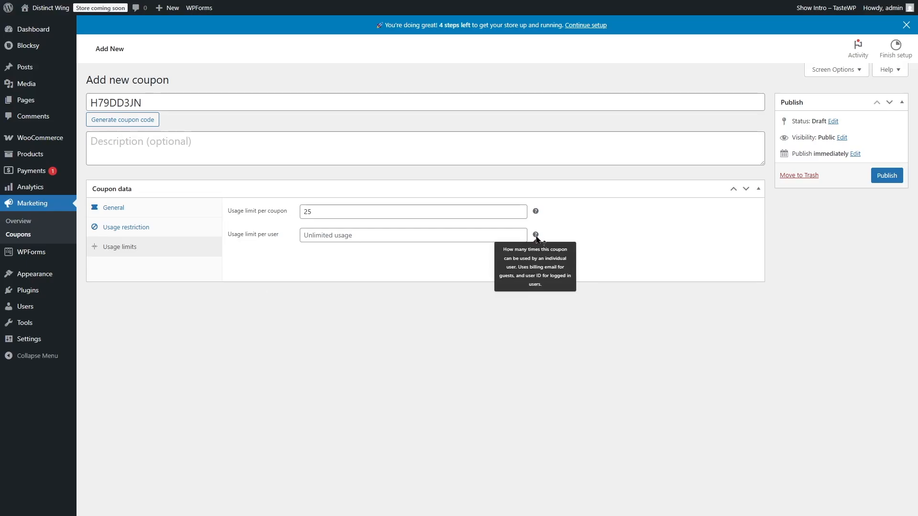
{"action": "left_click", "coordinate": [384, 235]}
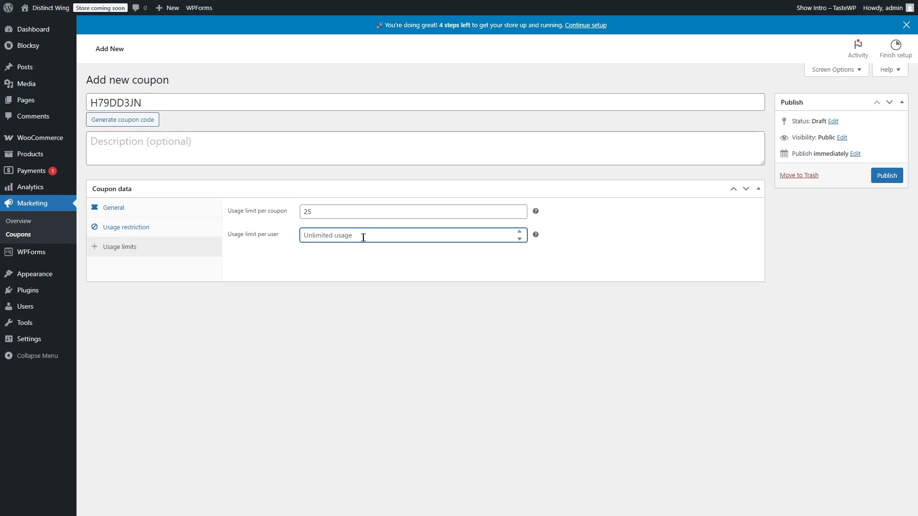
{"action": "type", "text": "1"}
{"action": "left_click", "coordinate": [320, 259]}
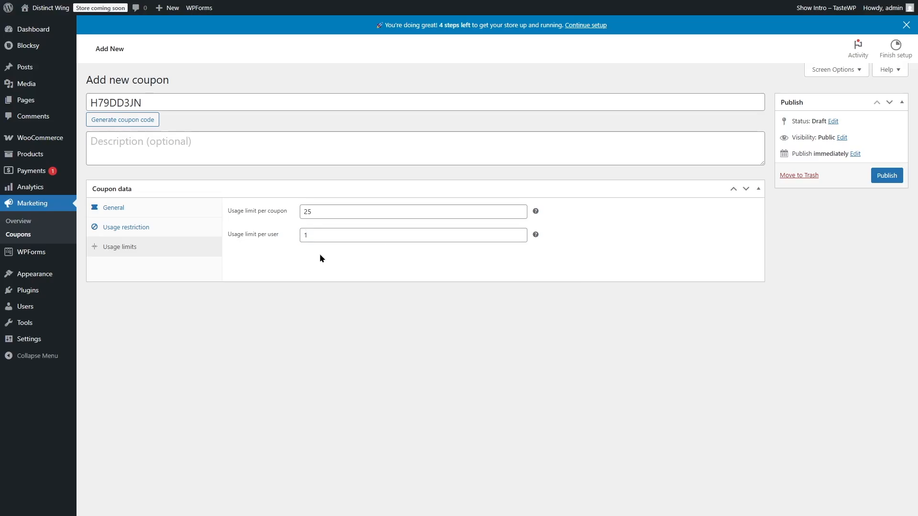
Step: Publish the coupon with the description "$20 discount on all tables" and open the list of coupons
{"action": "left_click", "coordinate": [114, 207]}
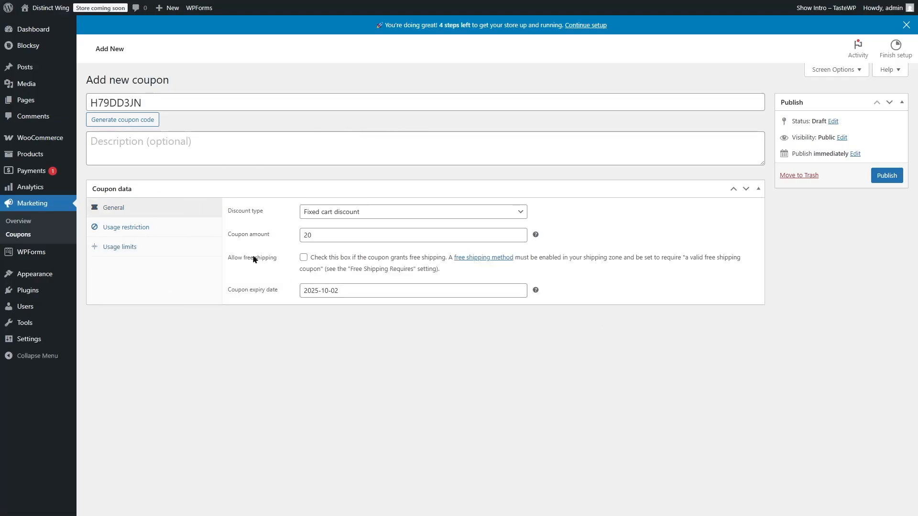
{"action": "left_click", "coordinate": [899, 176]}
{"action": "left_click", "coordinate": [121, 143]}
{"action": "type", "text": "$20 discount on all tables"}
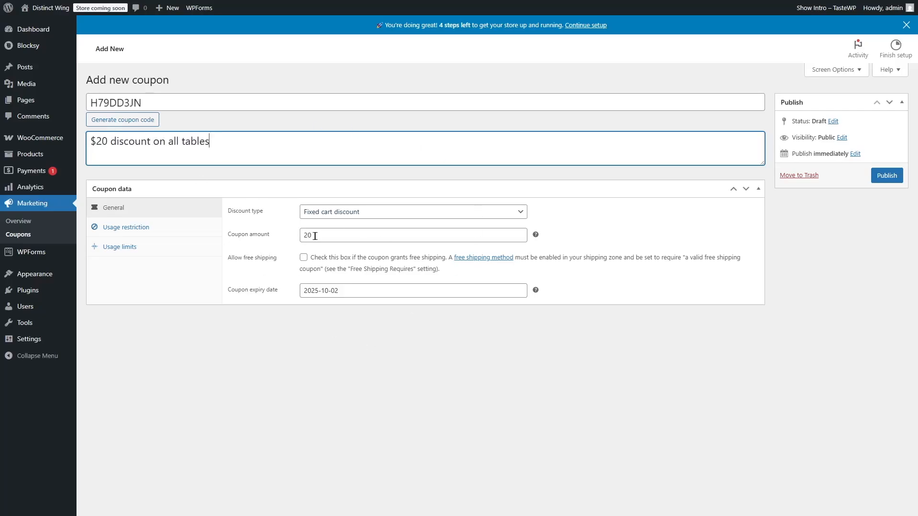
{"action": "left_click", "coordinate": [888, 176]}
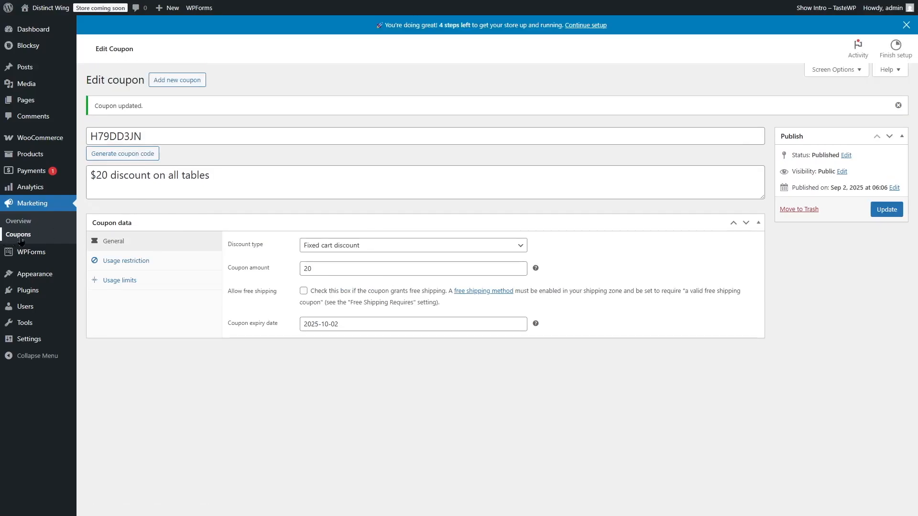
{"action": "left_click", "coordinate": [43, 233]}
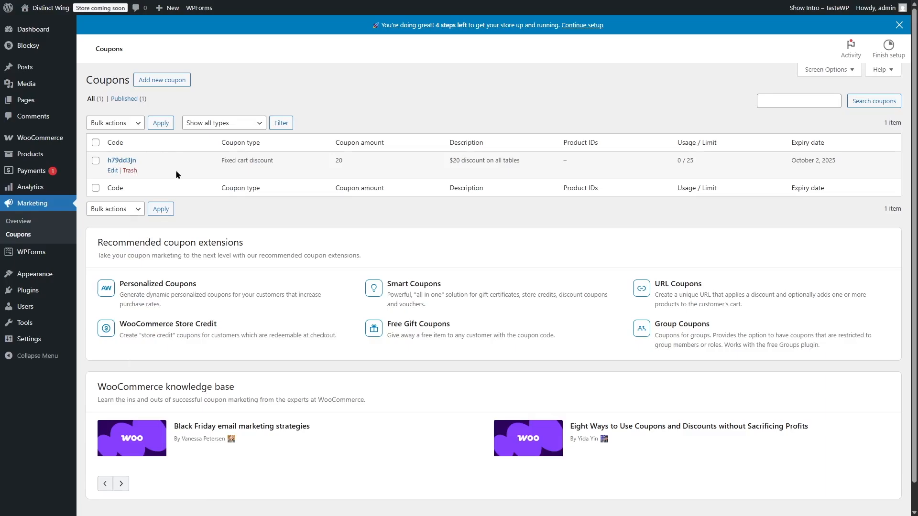
Step: Visit the store, add two units of the Coffee Table to the cart and view the cart
{"action": "mouse_move", "coordinate": [56, 9]}
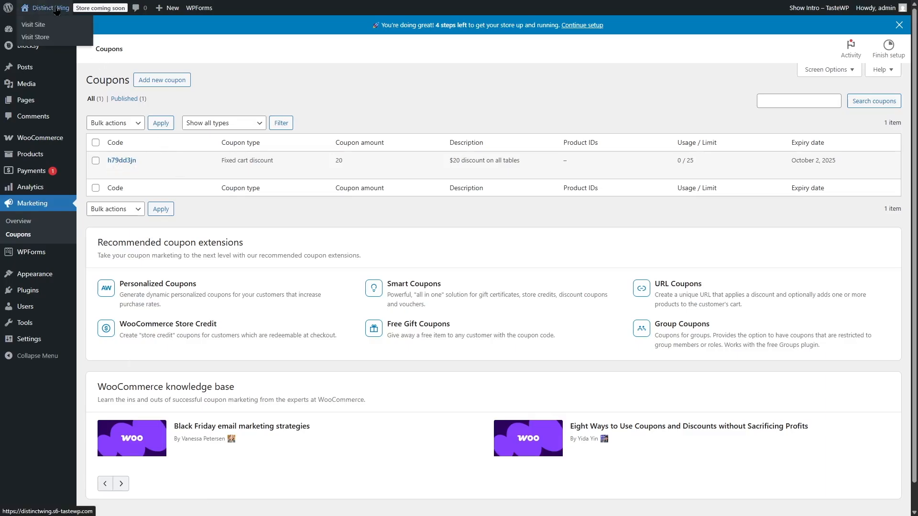
{"action": "left_click", "coordinate": [37, 37]}
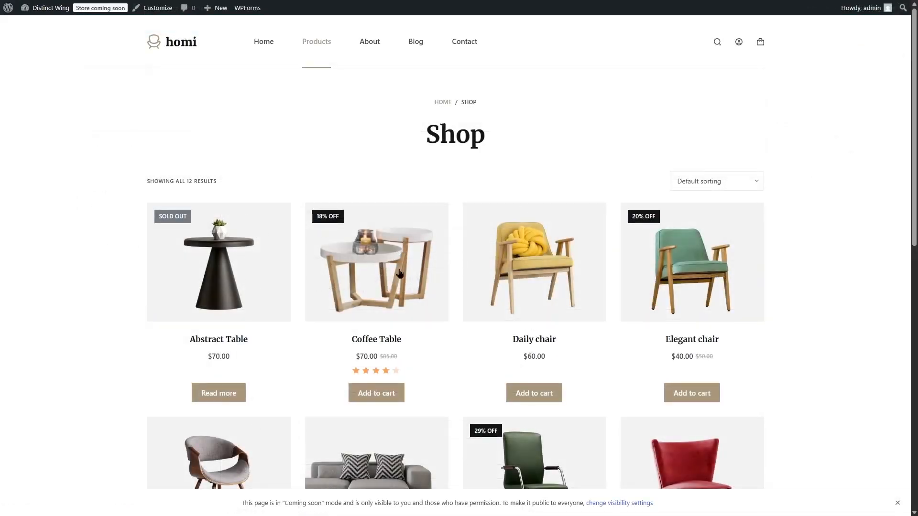
{"action": "left_click", "coordinate": [392, 277]}
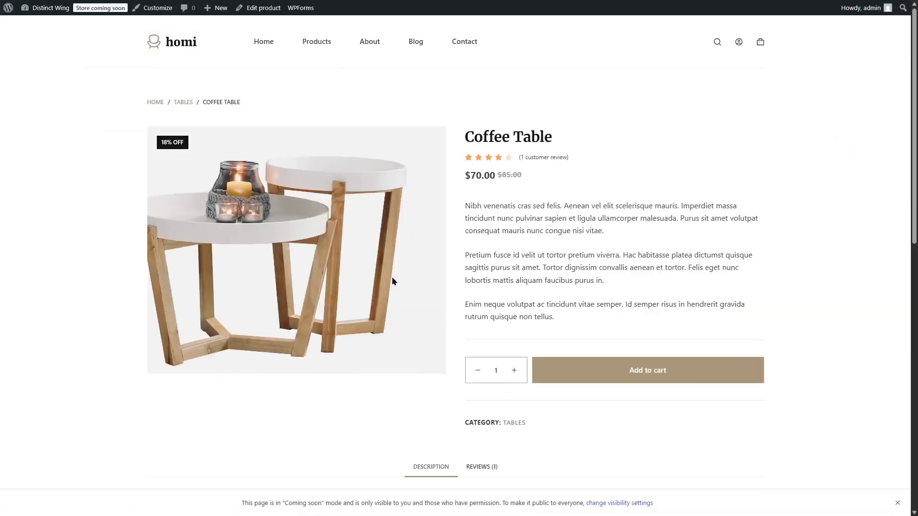
{"action": "left_click", "coordinate": [514, 372]}
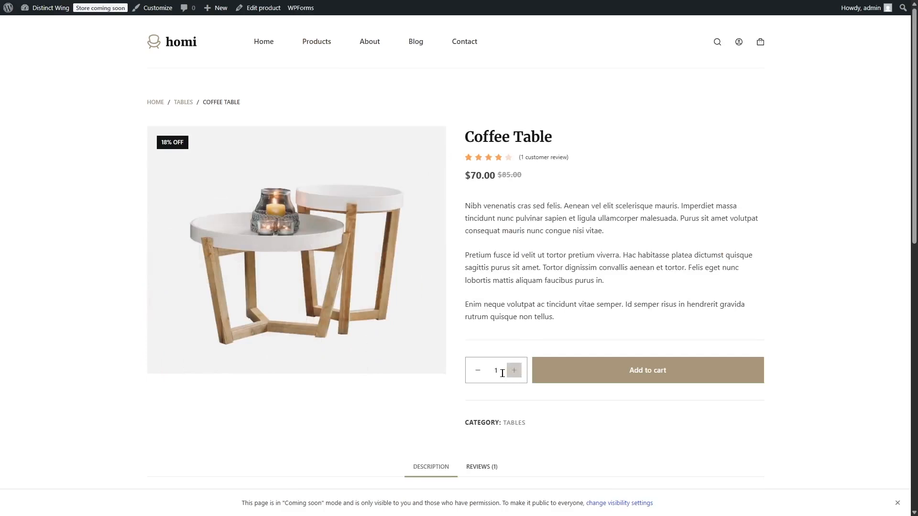
{"action": "left_click", "coordinate": [643, 379]}
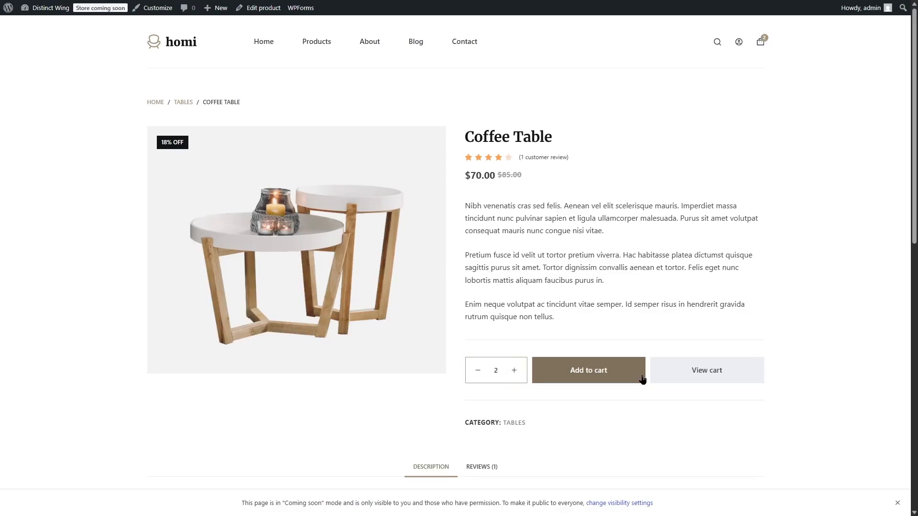
{"action": "left_click", "coordinate": [717, 374]}
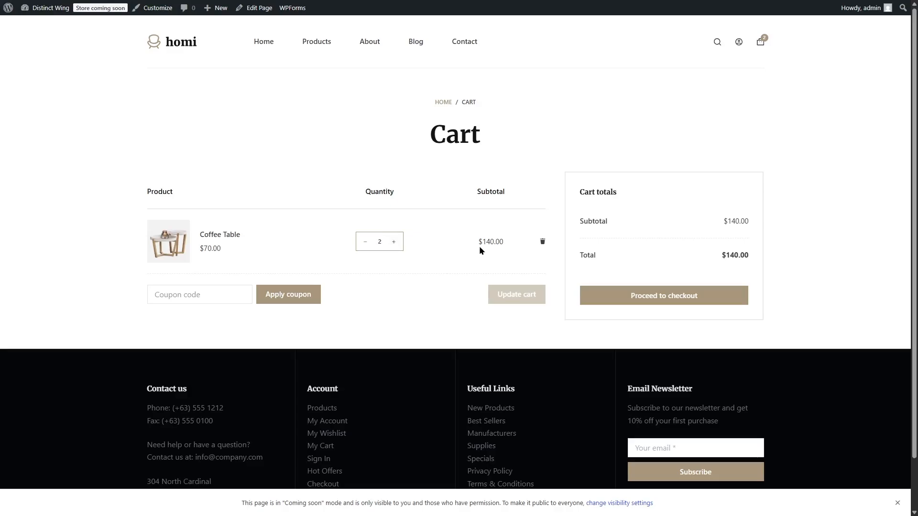
Step: Apply the coupon code H79DD3JN to the cart and check the discount in the cart totals
{"action": "left_click", "coordinate": [182, 294]}
{"action": "type", "text": "h79ddsjn"}
{"action": "left_click", "coordinate": [269, 300]}
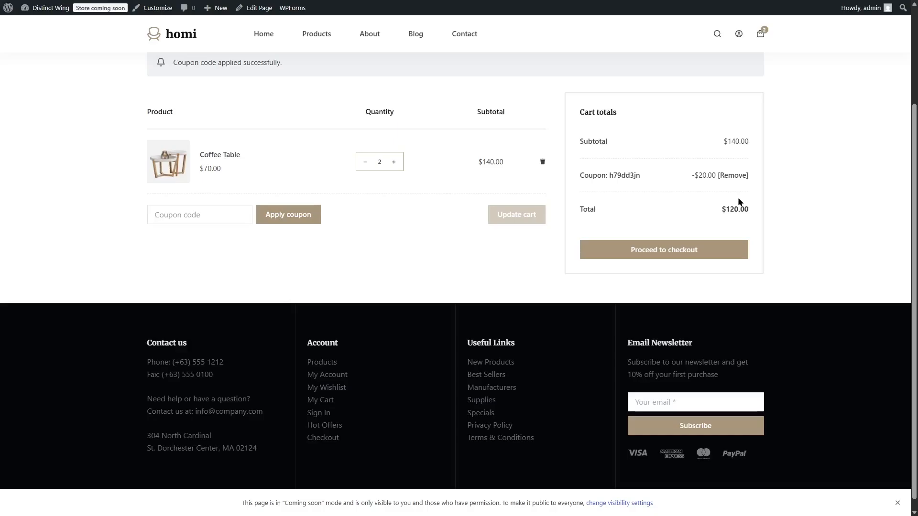
{"action": "scroll", "coordinate": [489, 223], "scroll_direction": "up", "scroll_amount": 2}
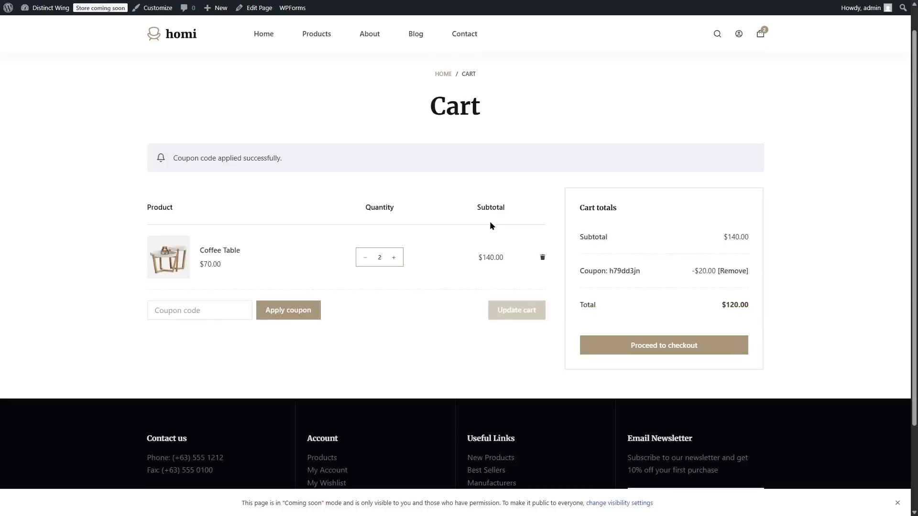